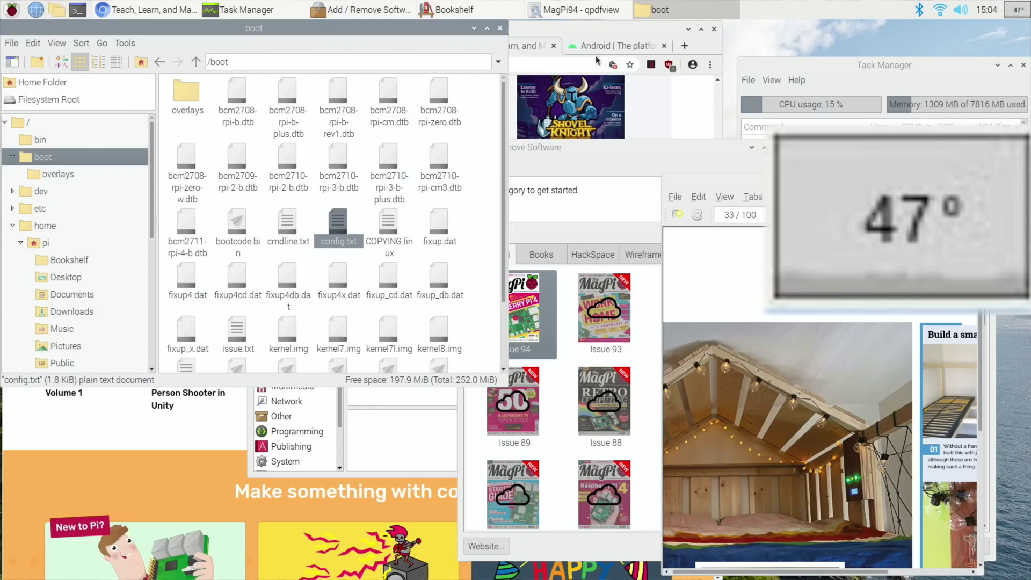
# Step: Bring Chromium forward and cycle through the Apple, BBC Home, hotukdeals and YouTube tabs
pyautogui.click(563, 29)
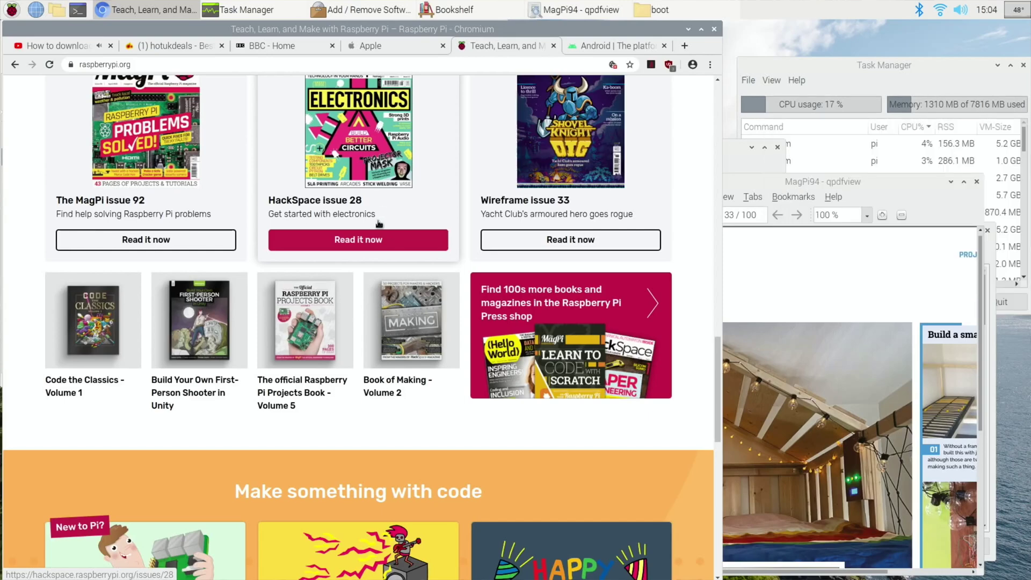
pyautogui.click(359, 47)
pyautogui.click(301, 47)
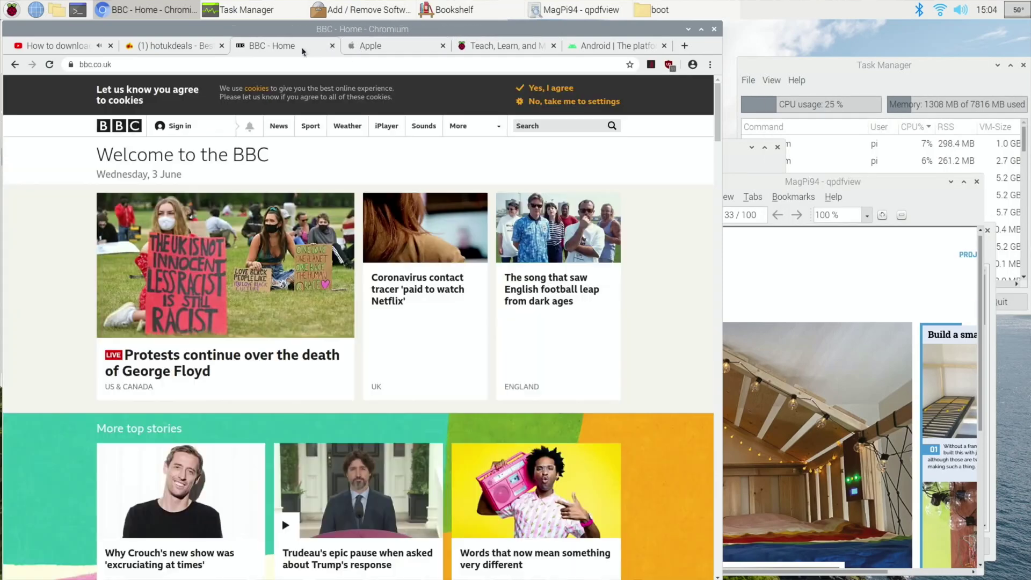
pyautogui.click(201, 47)
pyautogui.click(69, 49)
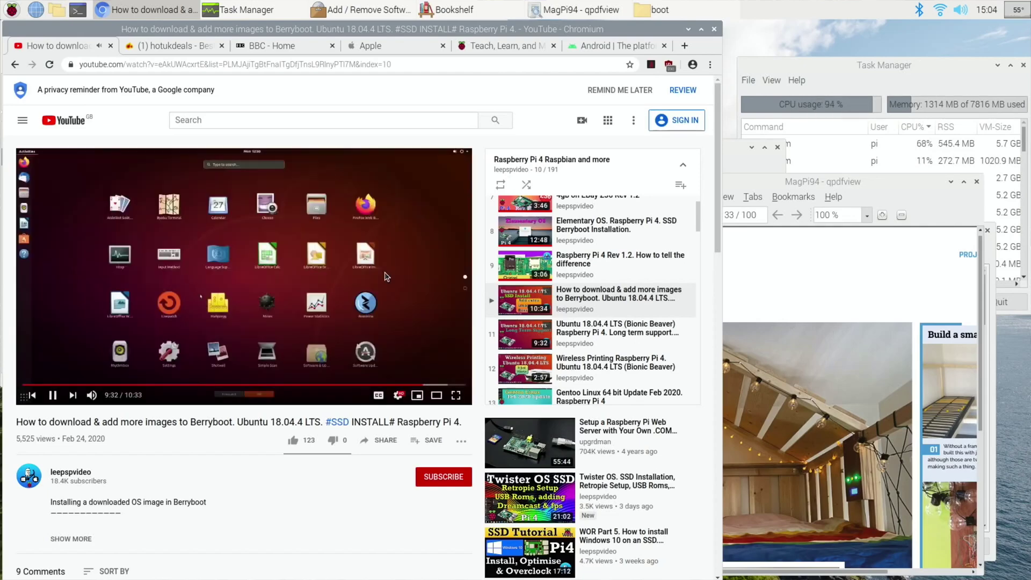
# Step: Raise Bookshelf, then bring the MagPi94 PDF forward and advance it four pages
pyautogui.click(476, 15)
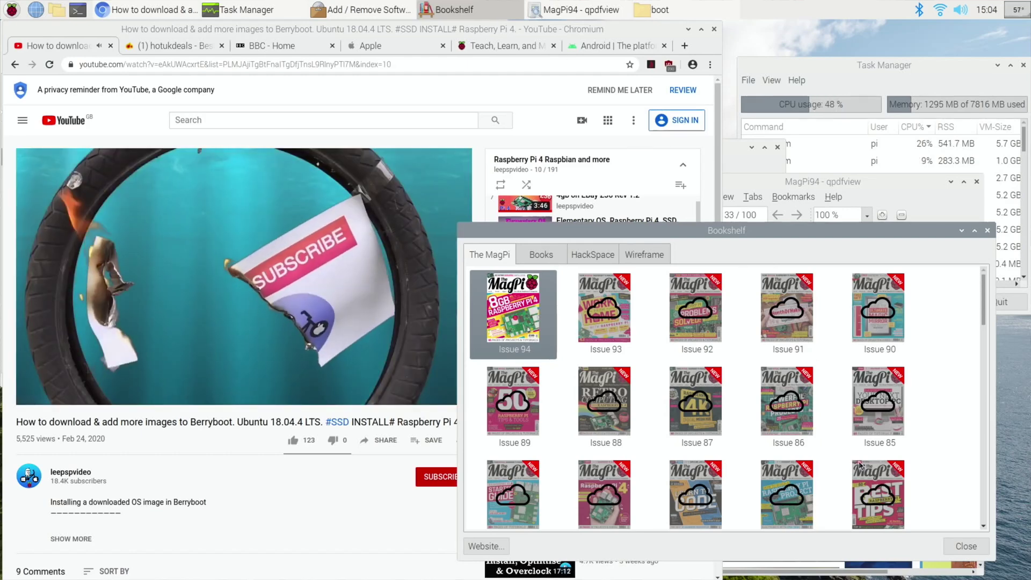
pyautogui.click(867, 567)
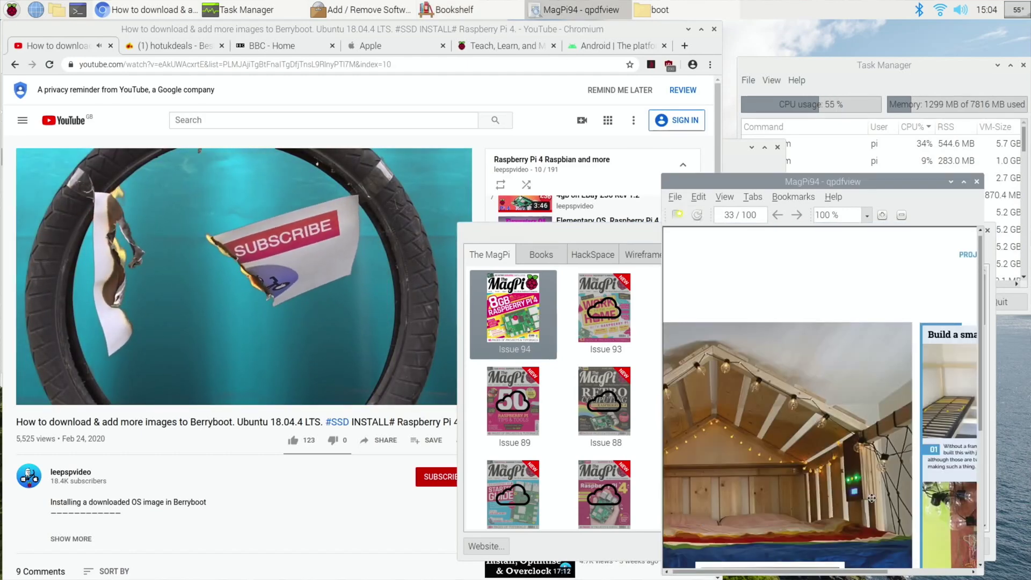
pyautogui.click(799, 216)
pyautogui.click(799, 216)
pyautogui.click(799, 215)
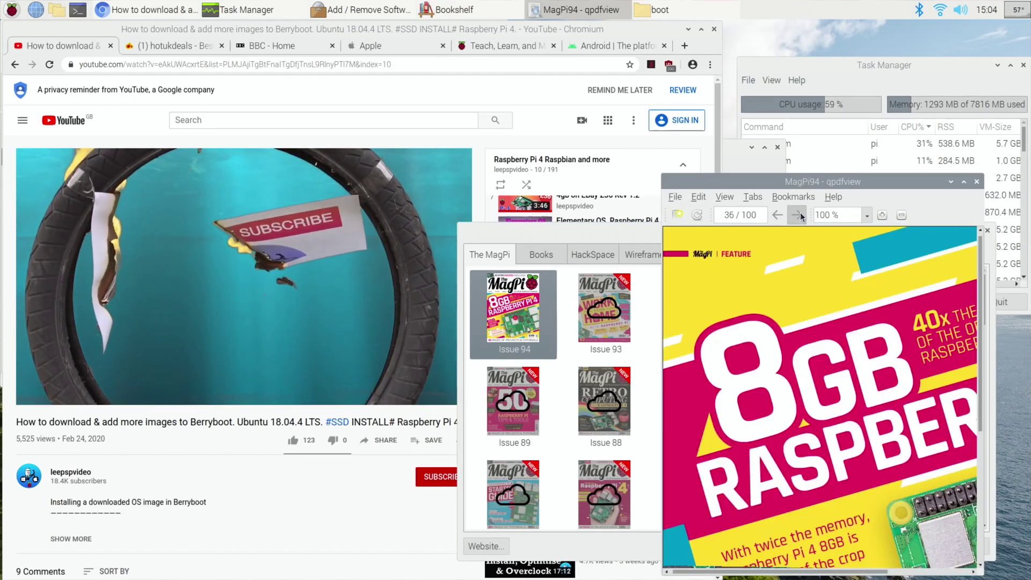
pyautogui.click(799, 216)
pyautogui.click(799, 215)
pyautogui.click(799, 215)
pyautogui.click(798, 216)
# Step: Cycle through the Bookshelf, Add / Remove Software, Task Manager, Chromium and MagPi94 PDF windows
pyautogui.click(457, 10)
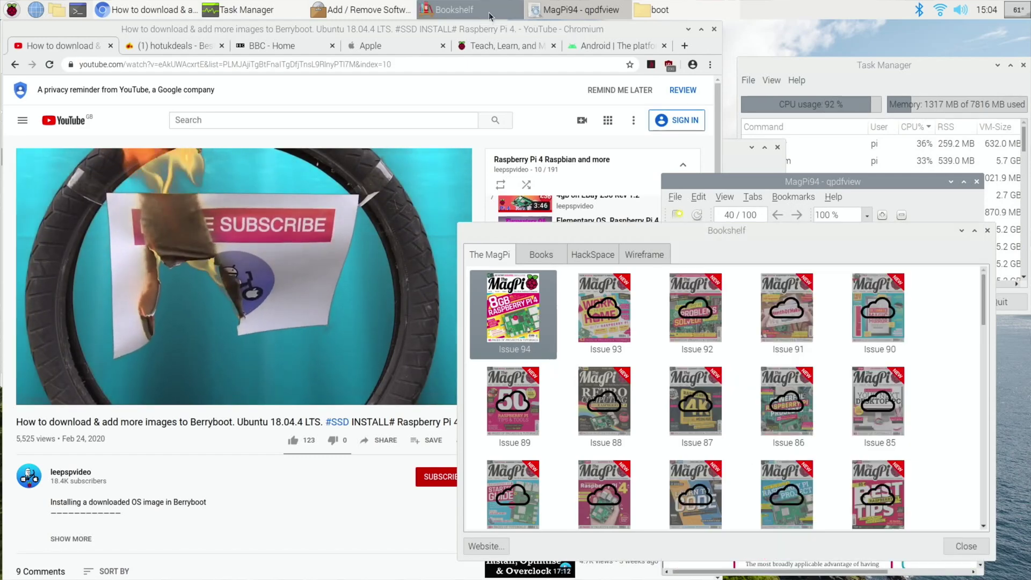
pyautogui.click(329, 10)
pyautogui.click(242, 9)
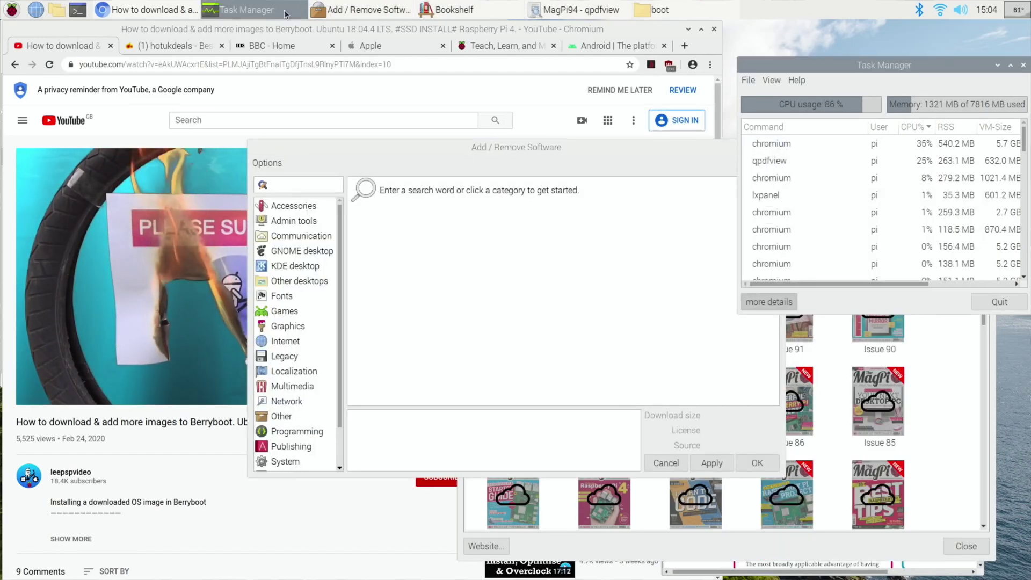
pyautogui.click(180, 10)
pyautogui.click(242, 9)
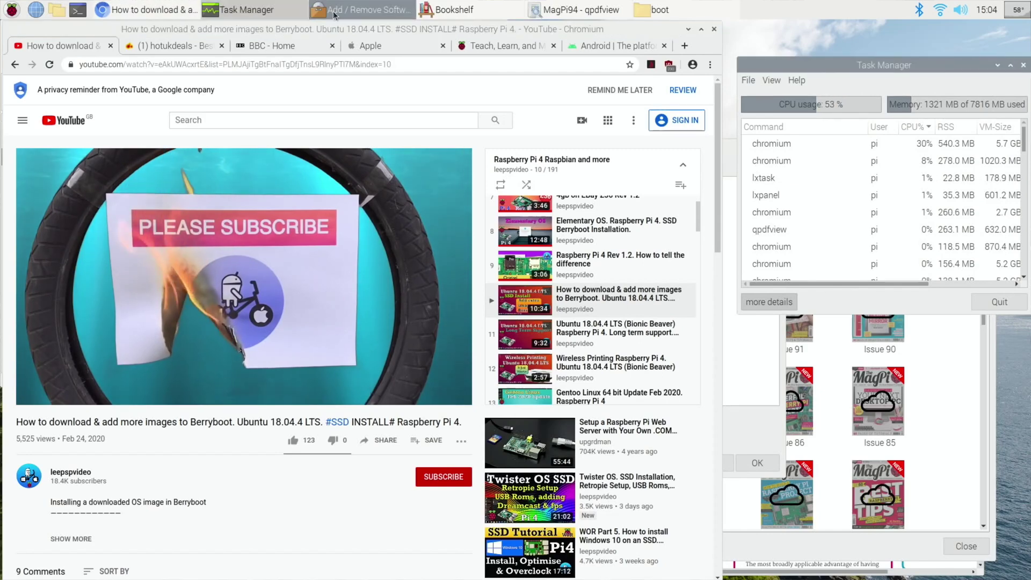
pyautogui.click(360, 10)
pyautogui.click(466, 11)
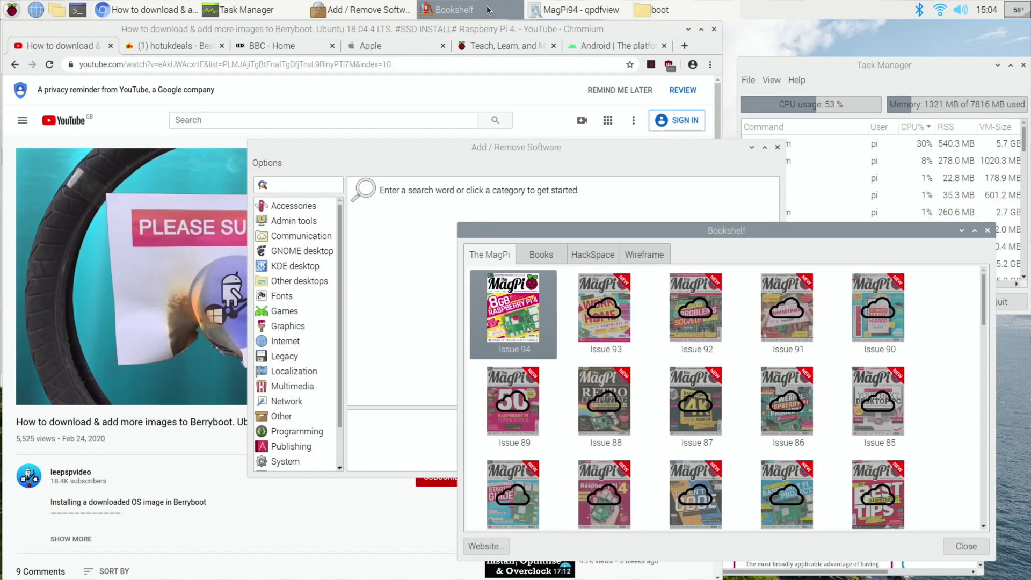
pyautogui.click(558, 10)
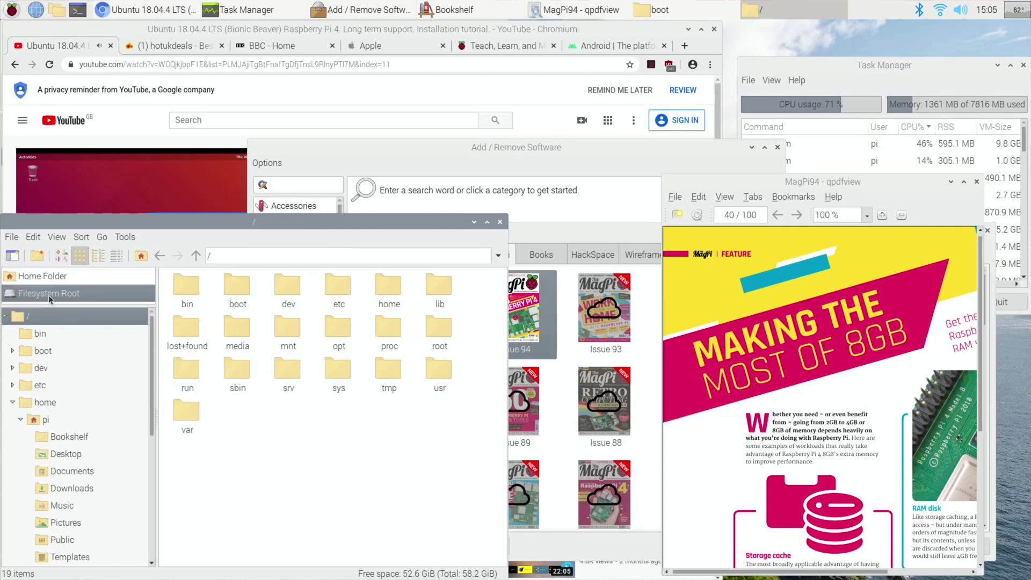
# Step: Open the boot folder and load config.txt into the Geany editor
pyautogui.doubleClick(238, 286)
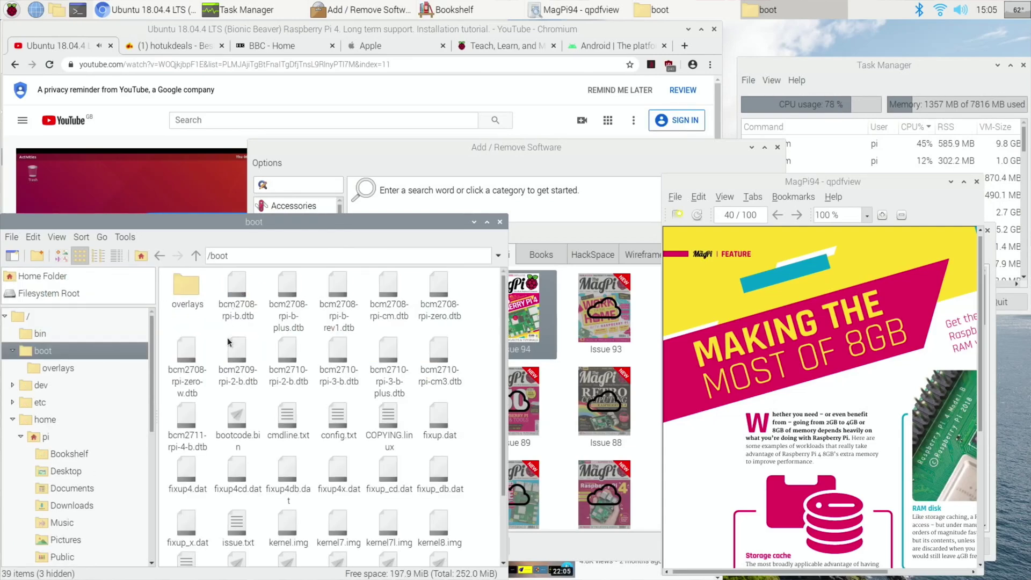
pyautogui.doubleClick(340, 417)
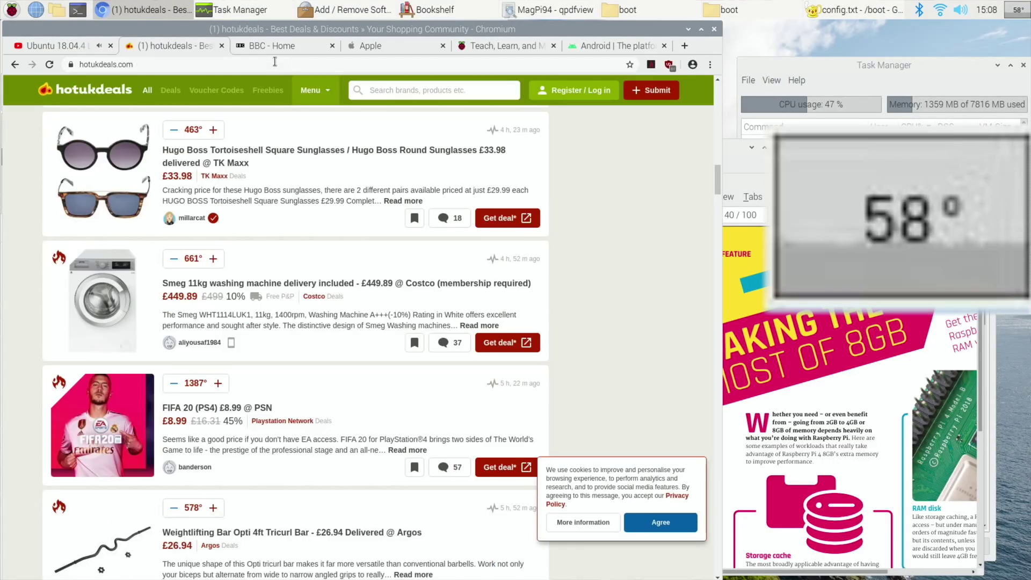
# Step: Cycle through the BBC Home, Apple, Raspberry Pi and Android tabs, then scroll down hotukdeals
pyautogui.click(276, 50)
pyautogui.click(348, 48)
pyautogui.click(500, 50)
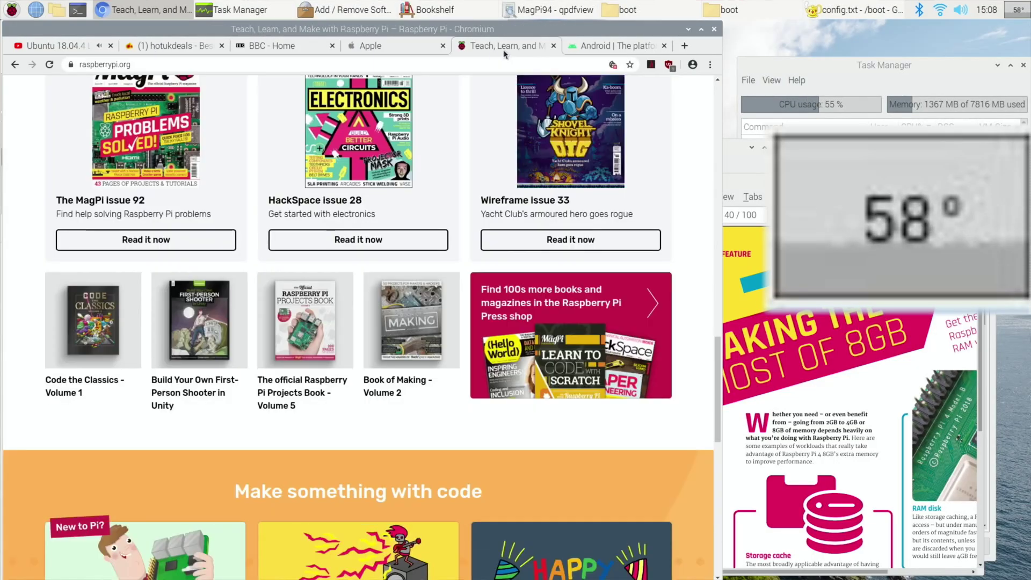
pyautogui.click(607, 46)
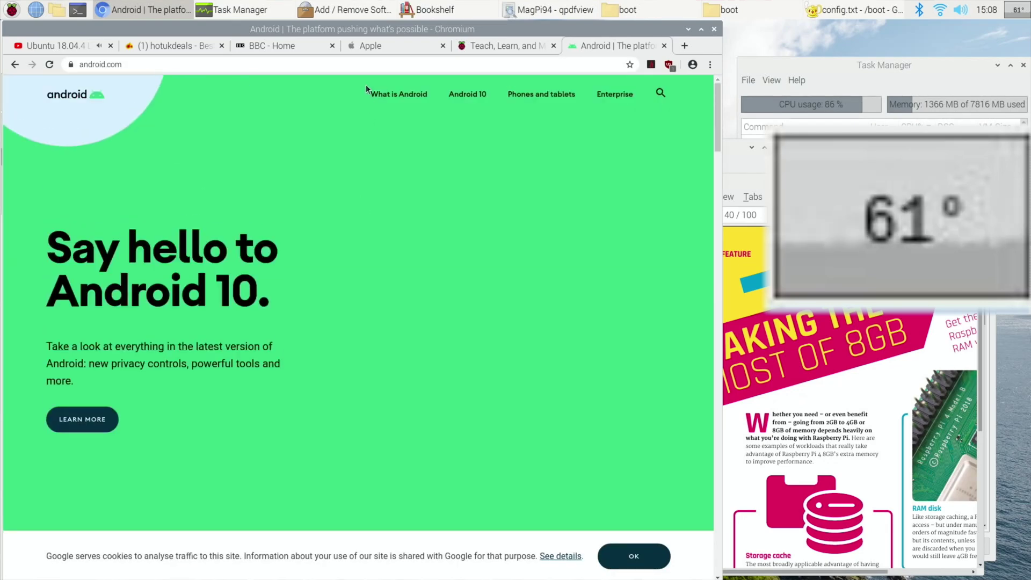
pyautogui.click(372, 49)
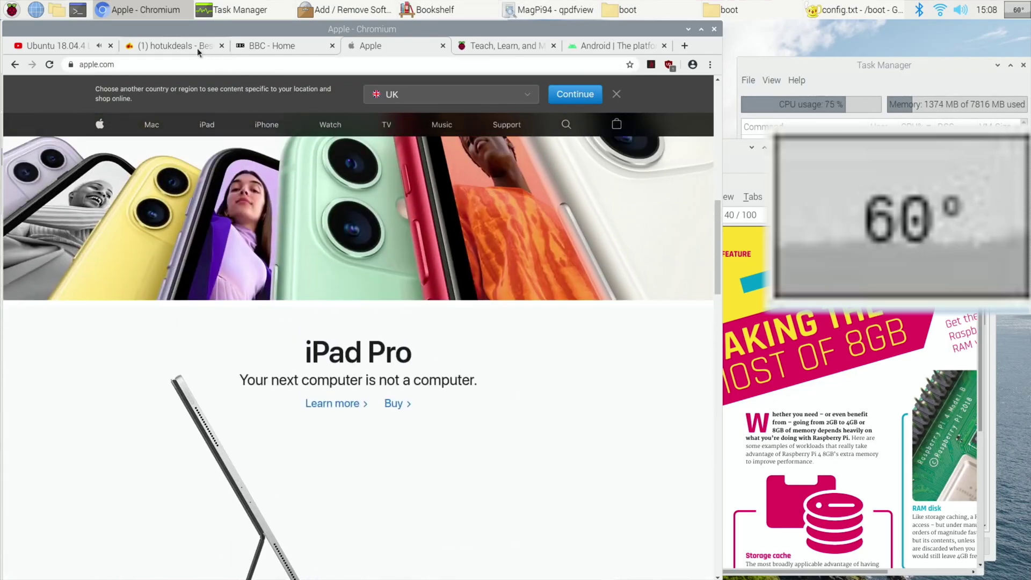
pyautogui.click(198, 47)
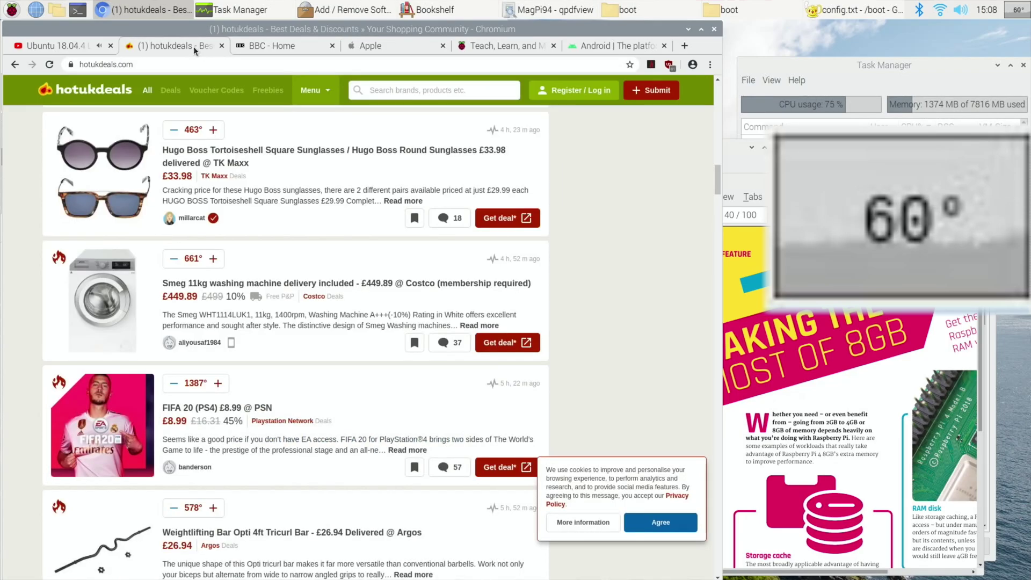
pyautogui.scroll(-20, 236, 183)
pyautogui.scroll(-10, 237, 183)
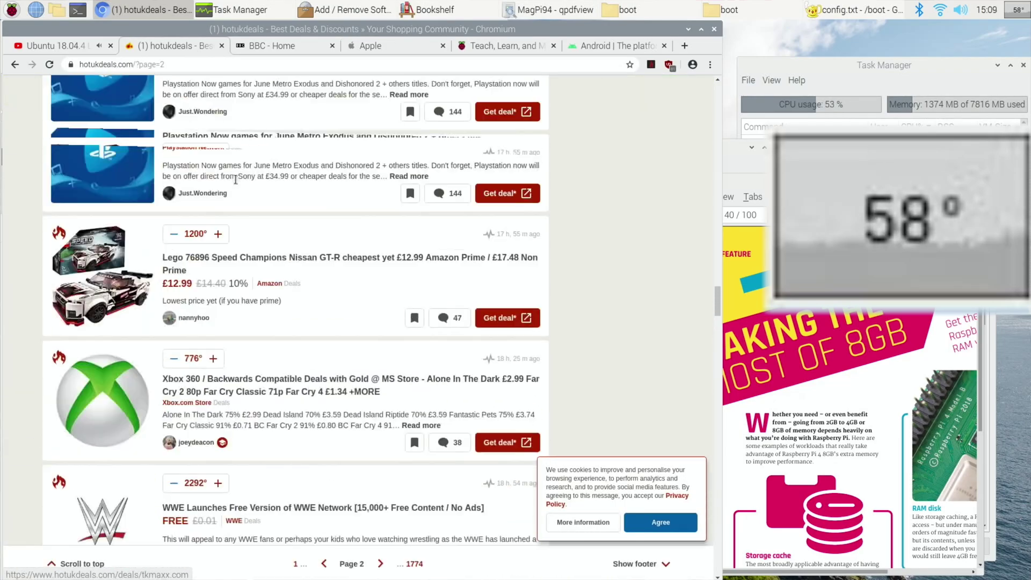
# Step: Switch to the Ubuntu 18.04.4 YouTube video, then advance the MagPi94 PDF one page
pyautogui.click(53, 45)
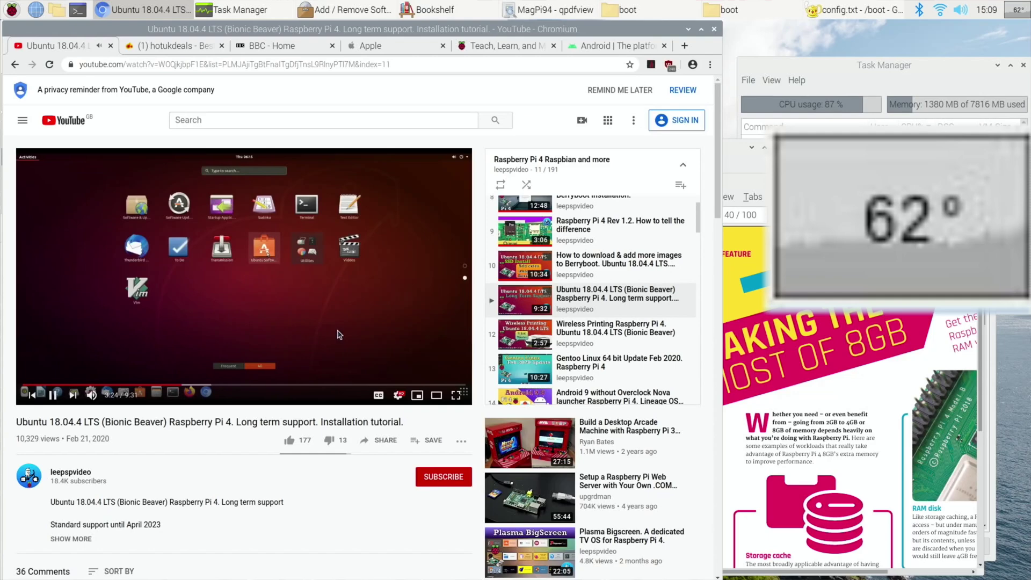
pyautogui.click(762, 245)
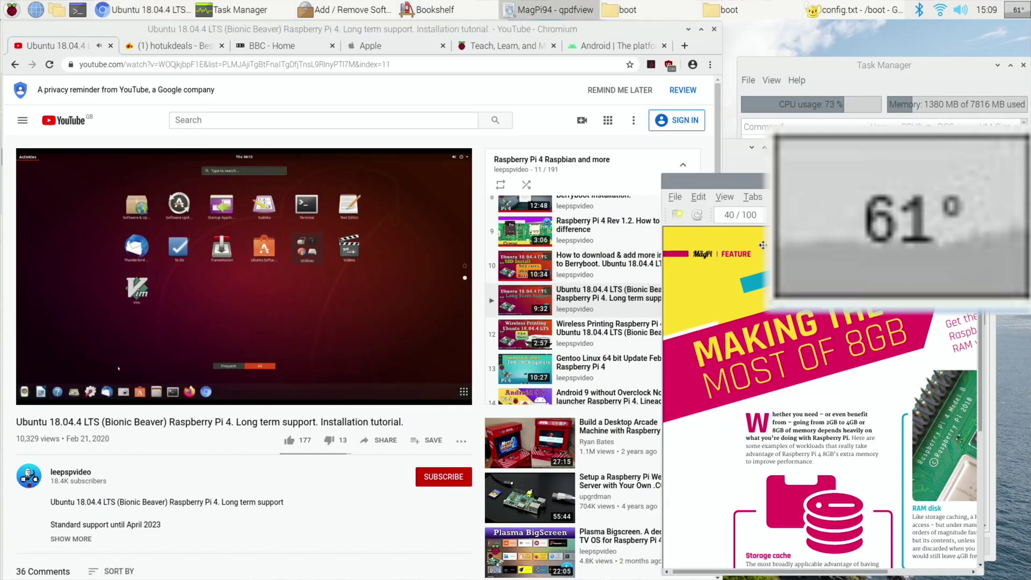
pyautogui.press('pagedown')
pyautogui.press('pagedown')
pyautogui.press('pagedown')
pyautogui.press('pagedown')
pyautogui.press('pagedown')
pyautogui.press('pagedown')
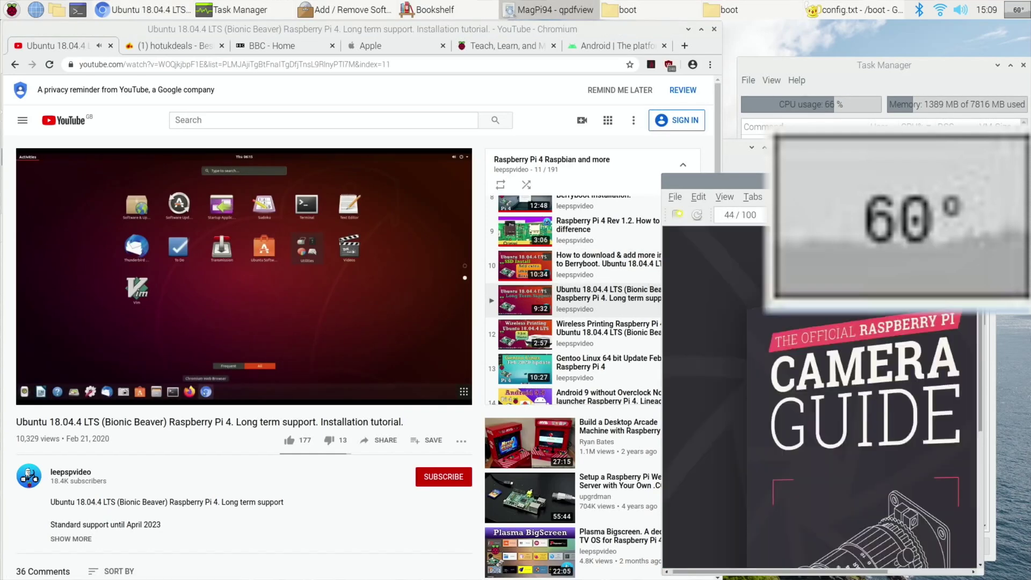